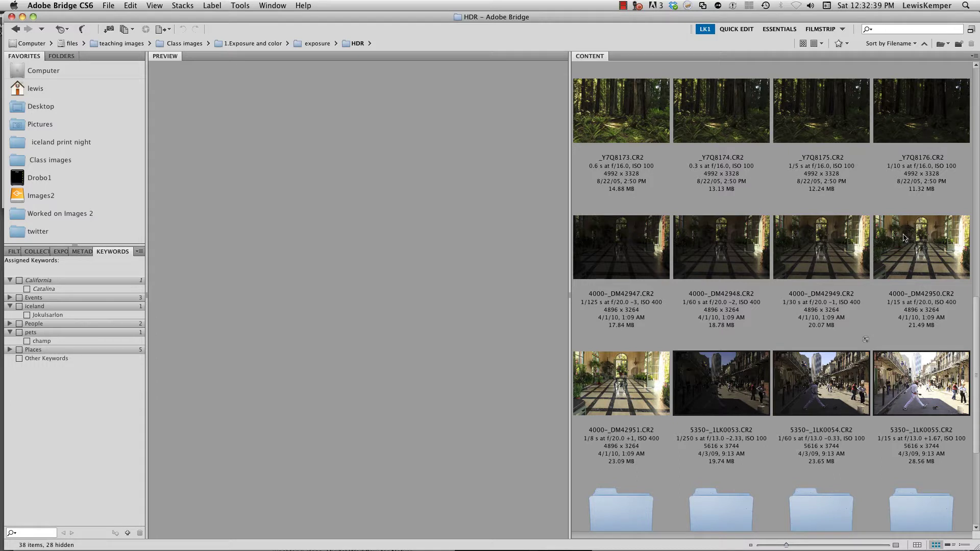
- Select the five exposures 4000-_DM42947 through 4000-_DM42951 in Bridge and open Tools > Photoshop
click(608, 257)
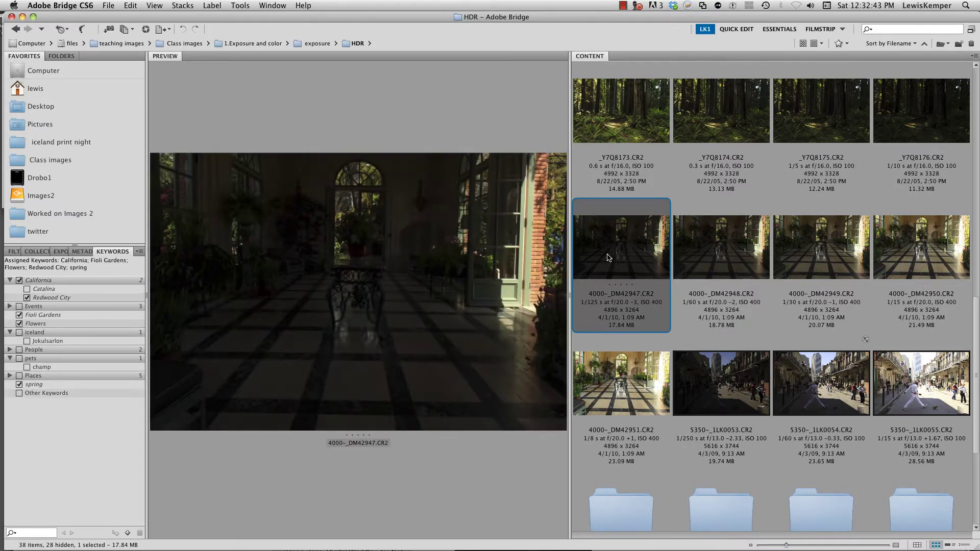
shift+click(617, 385)
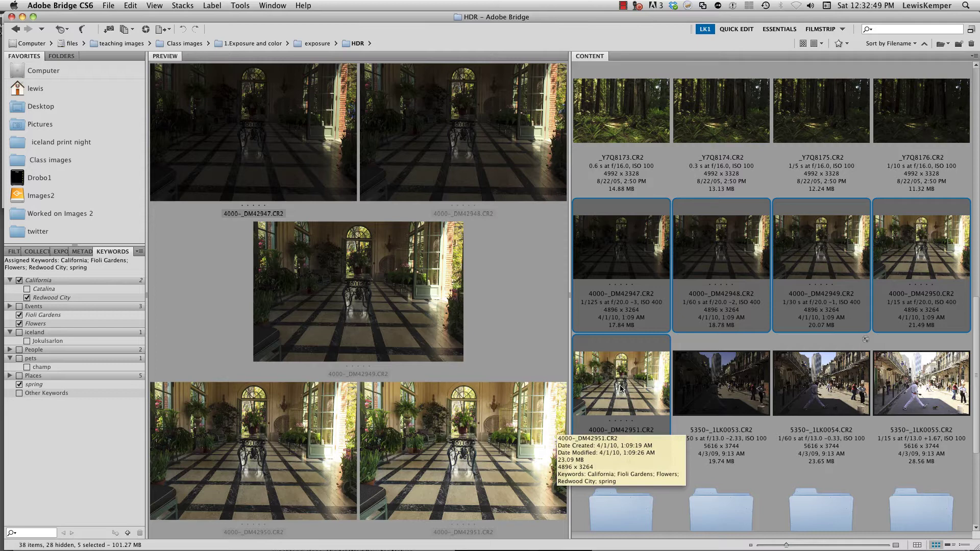
click(240, 6)
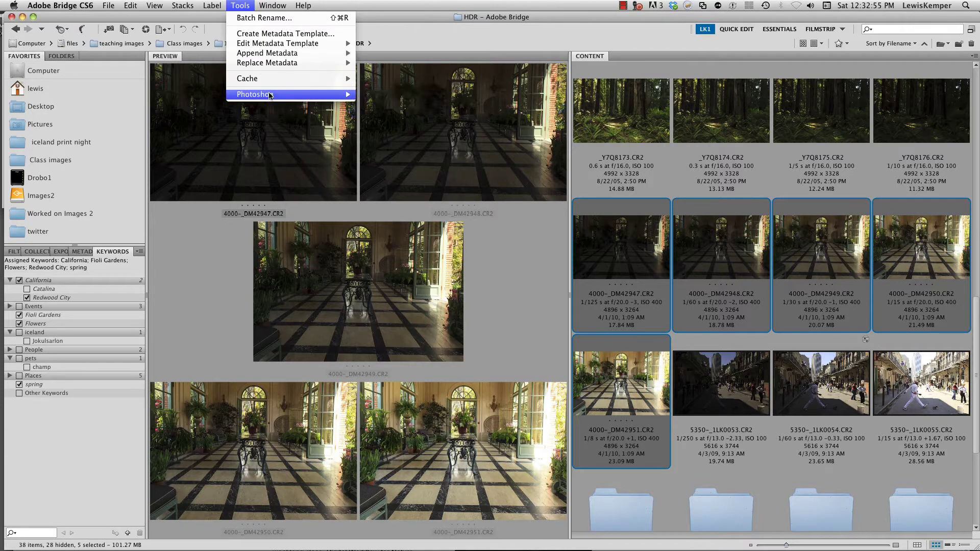
mouse_move(272, 96)
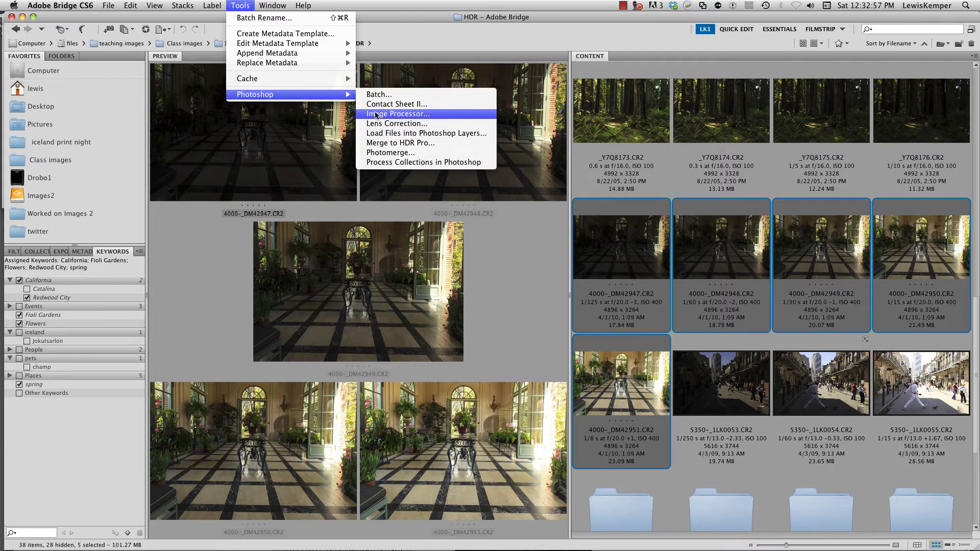
- Run Merge to HDR Pro on the five bracketed conservatory exposures
click(455, 143)
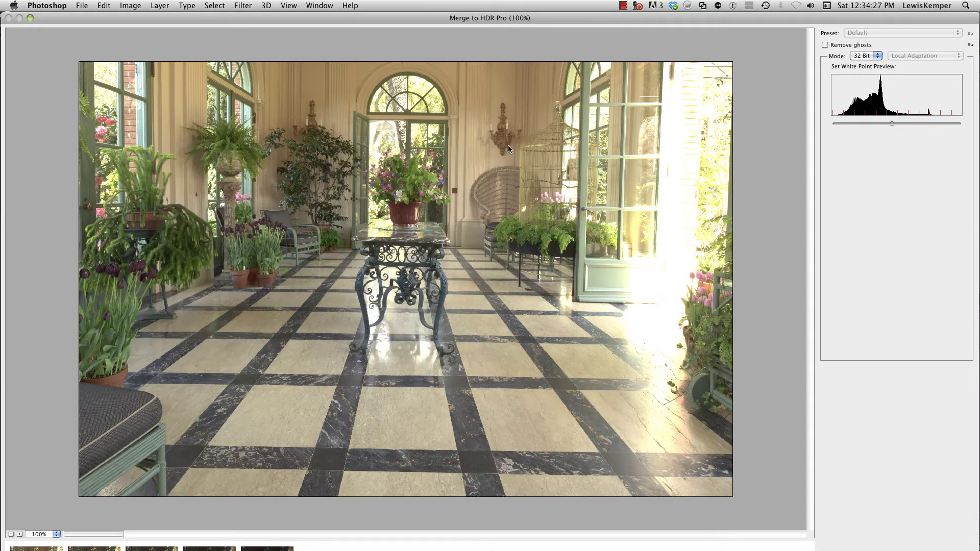
- Try 16 Bit mode, return to 32 Bit, enlarge the window to show thumbnails, and merge
click(864, 56)
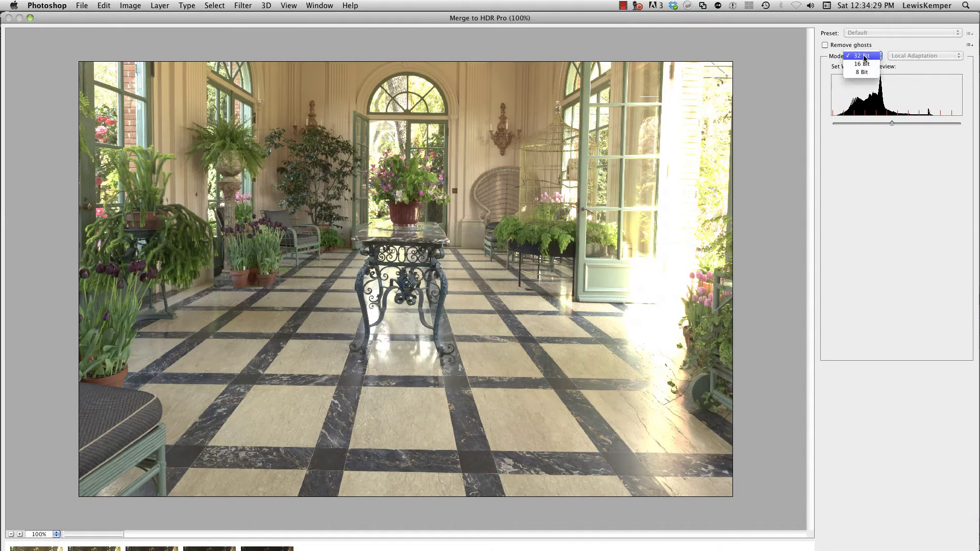
click(865, 64)
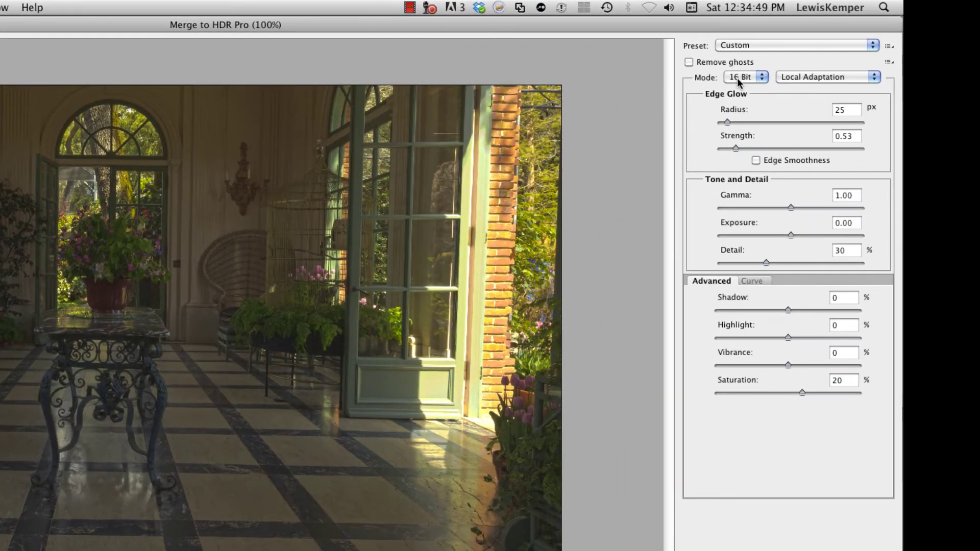
click(759, 78)
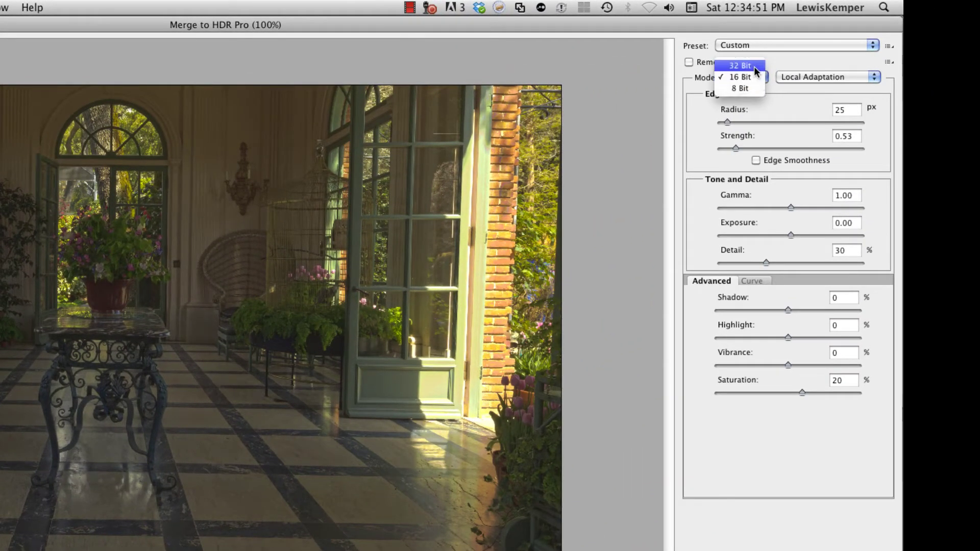
click(756, 66)
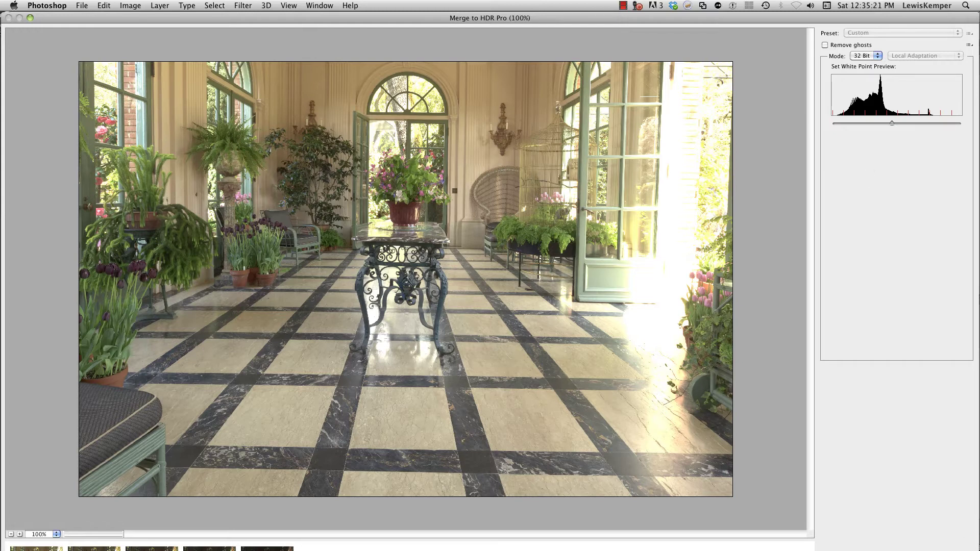
drag(979, 550, 976, 546)
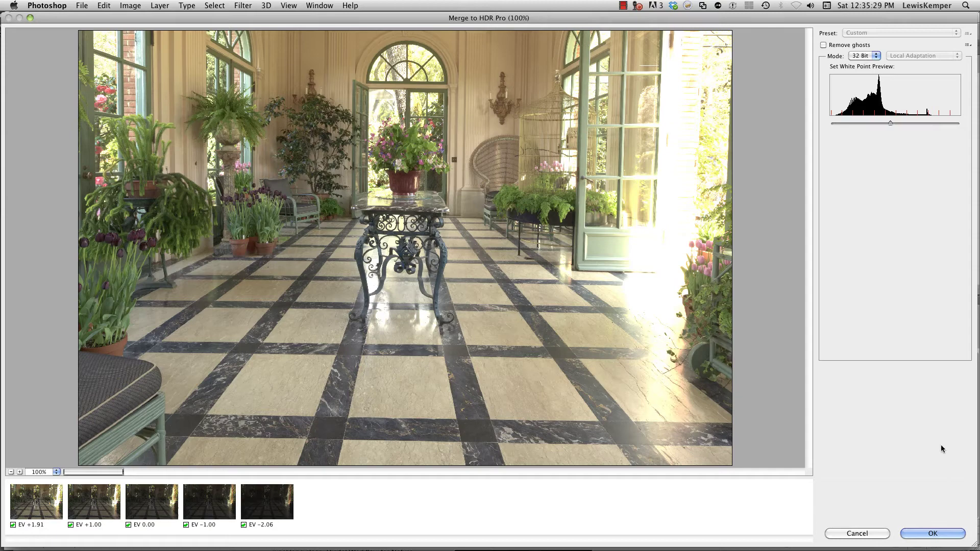
click(953, 534)
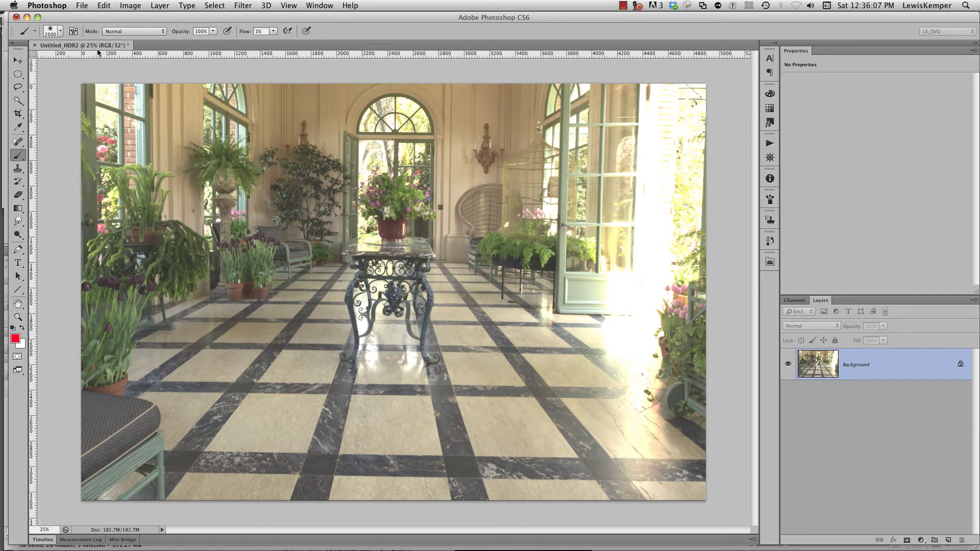
- Start Save As, deny the firewall alert, and choose the Desktop's trash this folder
click(83, 7)
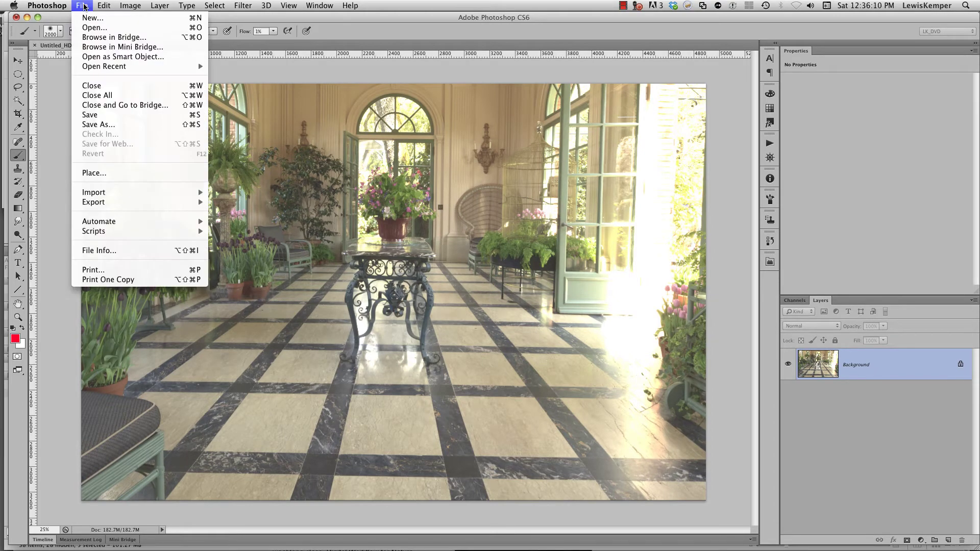
click(112, 128)
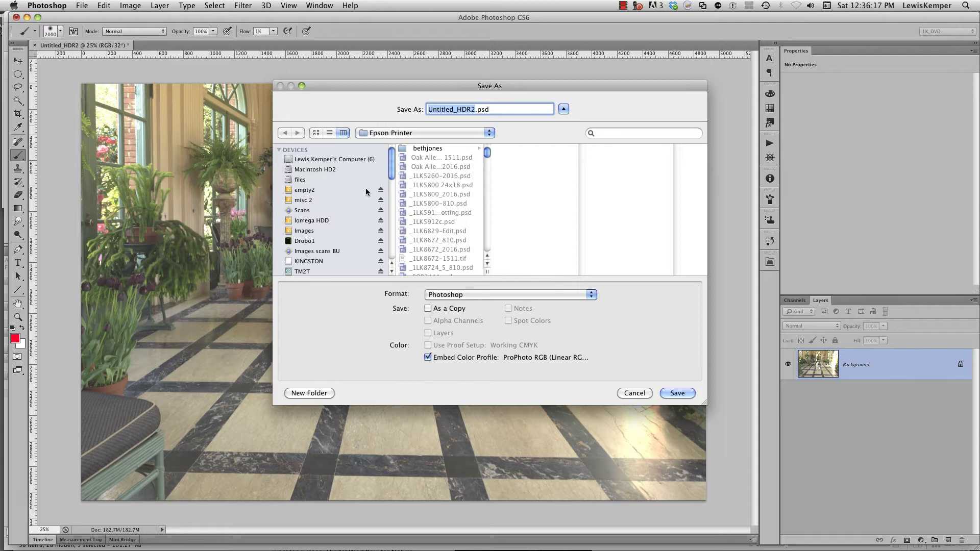
mouse_move(392, 169)
mouse_down()
mouse_move(397, 194)
mouse_move(394, 177)
mouse_up()
scroll(347, 245, down, 5)
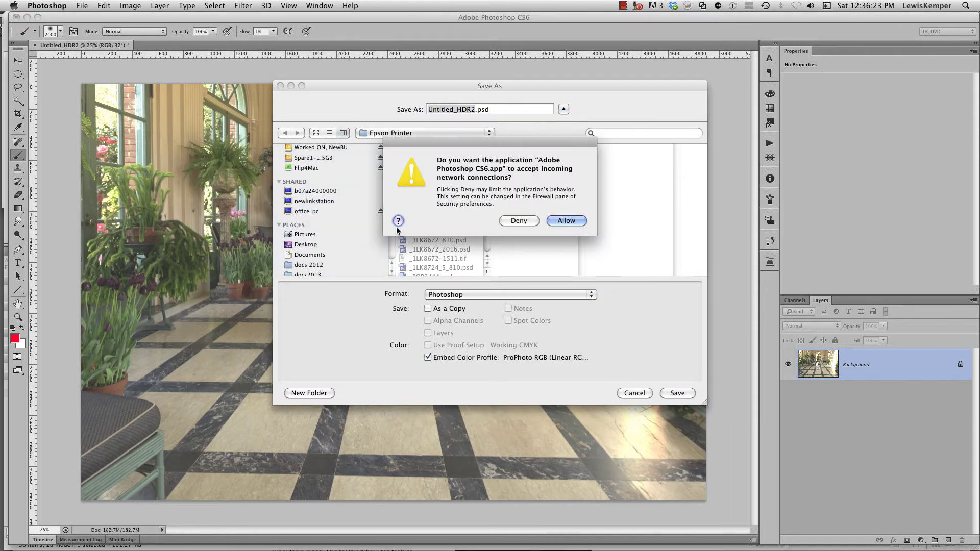
click(530, 219)
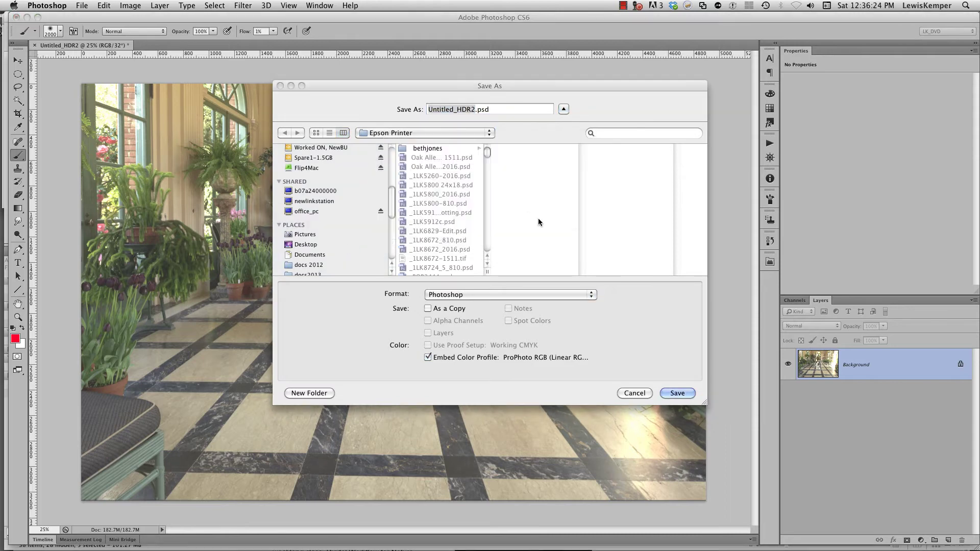
click(343, 245)
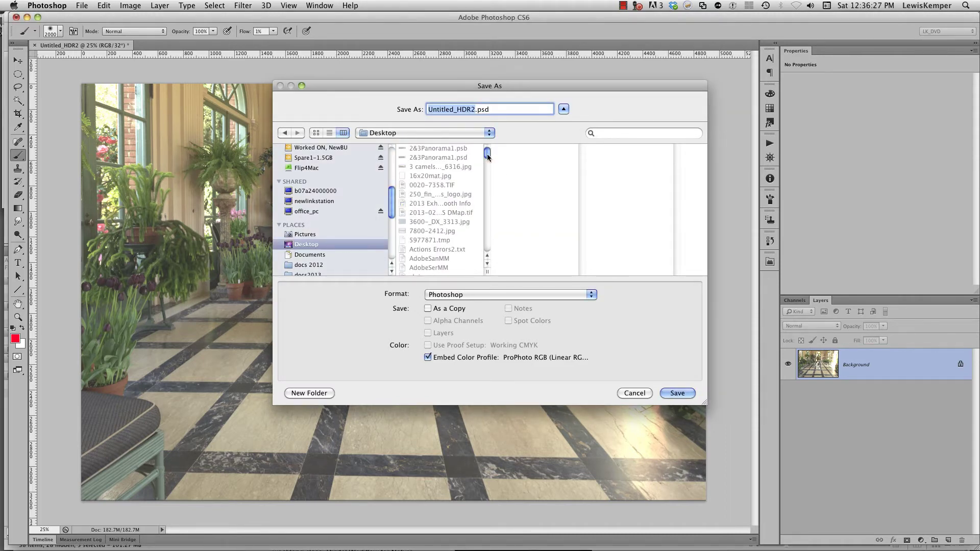
drag(487, 153, 491, 254)
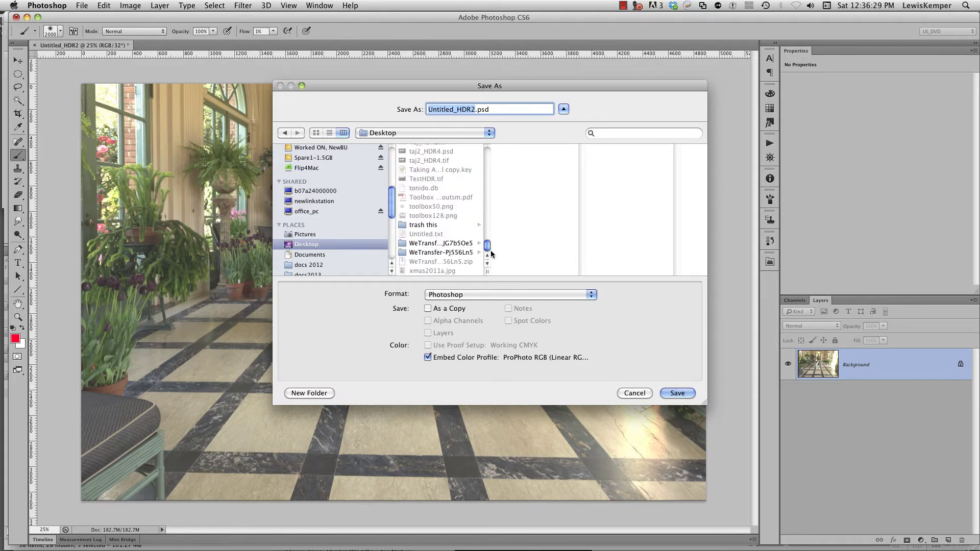
click(447, 225)
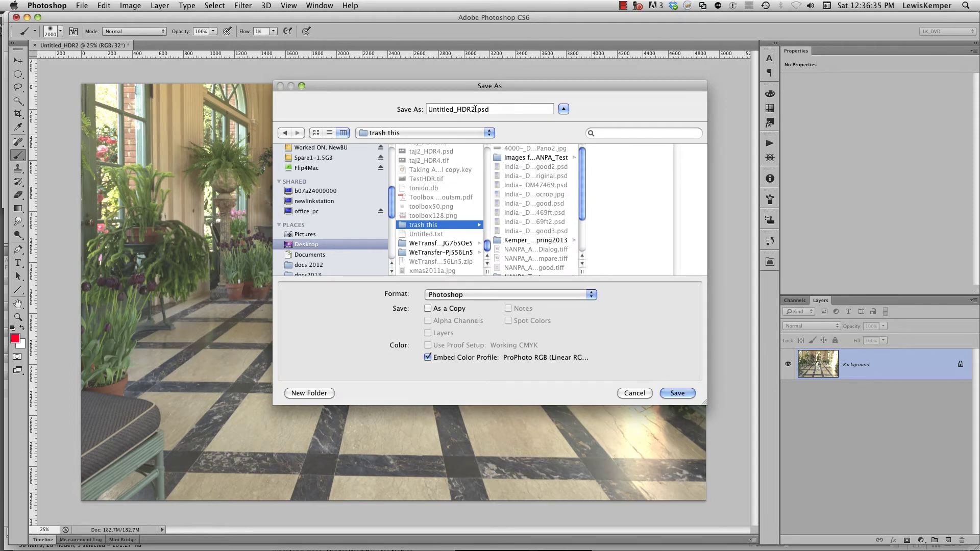
- Rename the file from Untitled_HDR2 to PSD_HDR2
drag(475, 109, 418, 110)
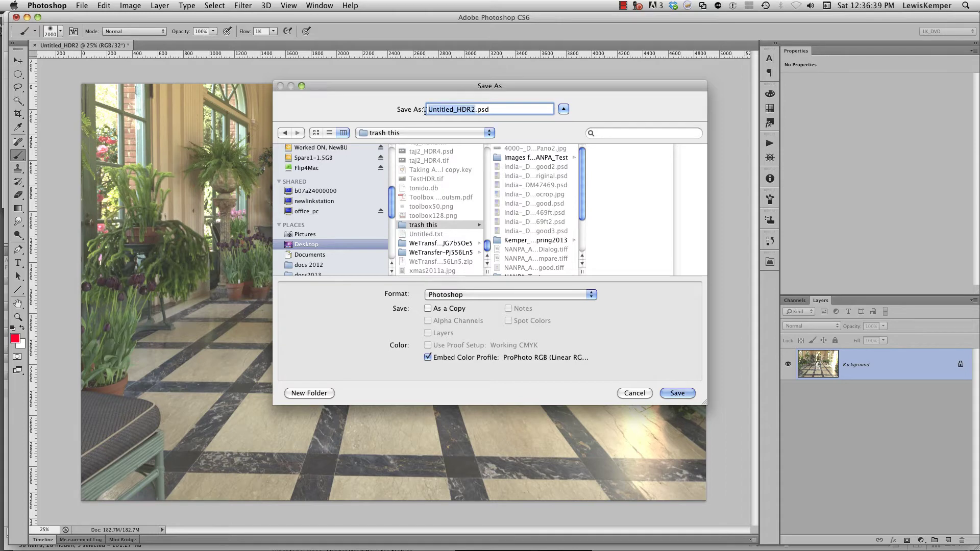
click(454, 109)
drag(454, 109, 419, 112)
text(PSD)
- Save PSD_HDR2 in TIFF format, reaching the 32 bit (Float) TIFF Options
click(527, 296)
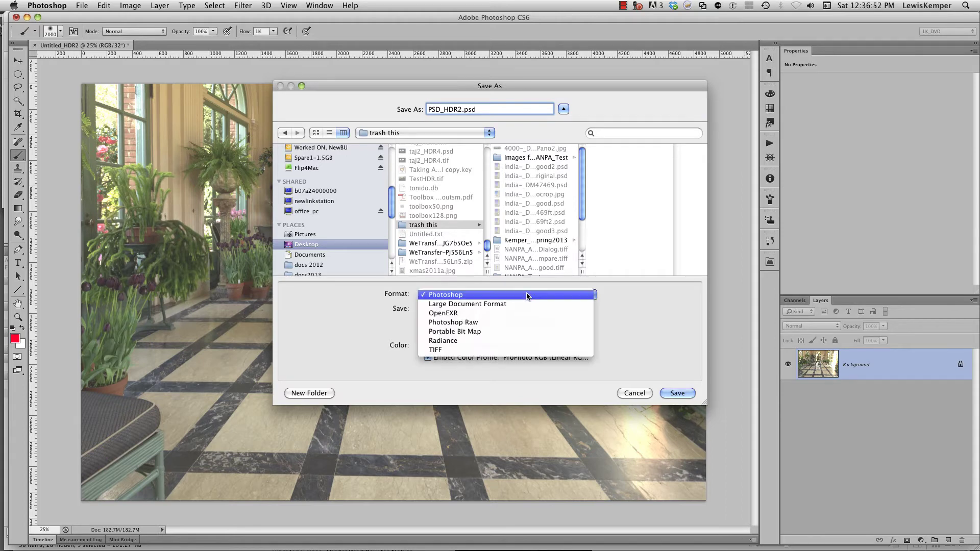
click(536, 350)
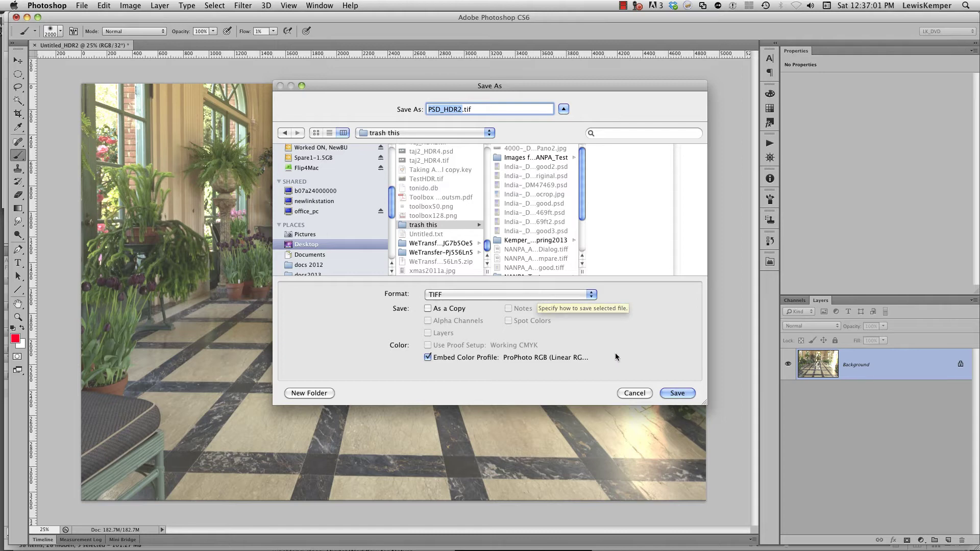
click(677, 393)
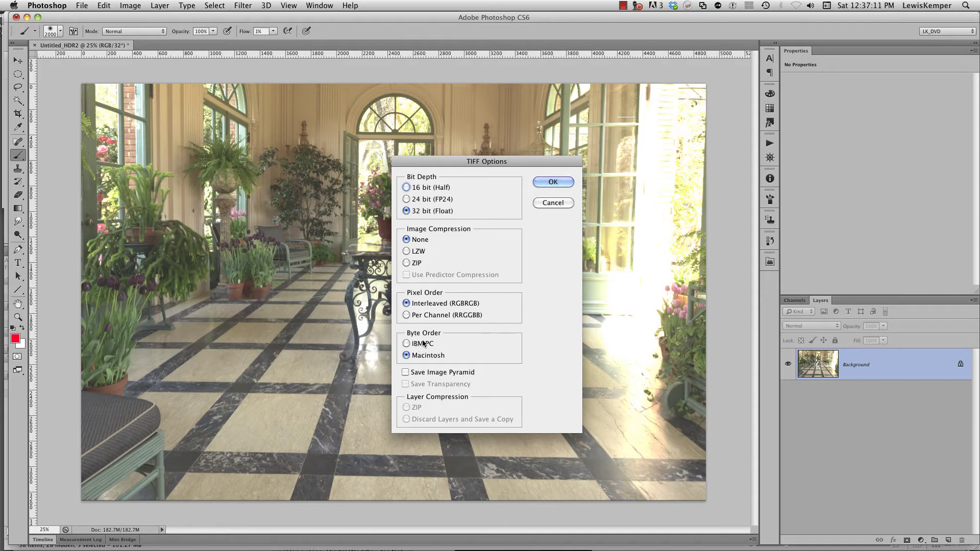
- Accept the 32 bit (Float) TIFF options, then close Untitled_HDR2 without saving
click(551, 182)
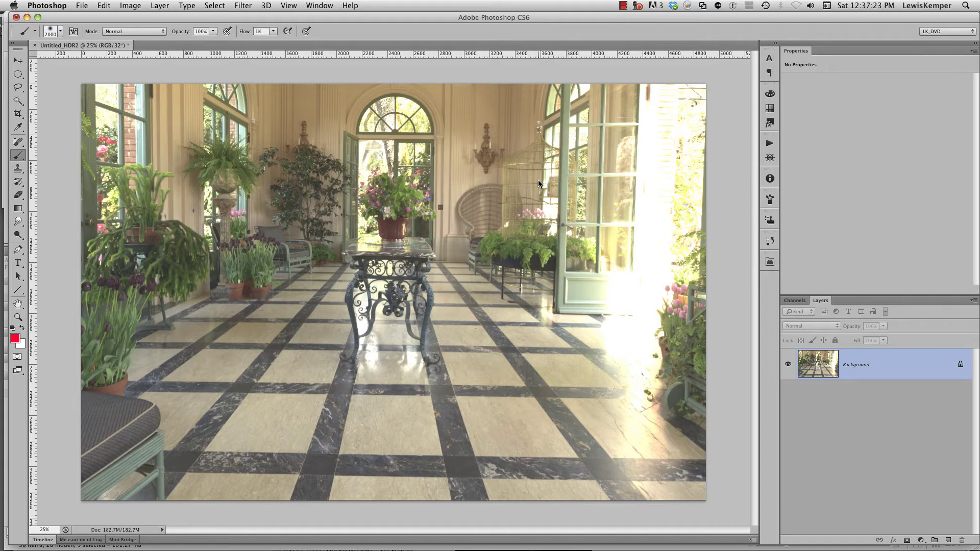
click(34, 45)
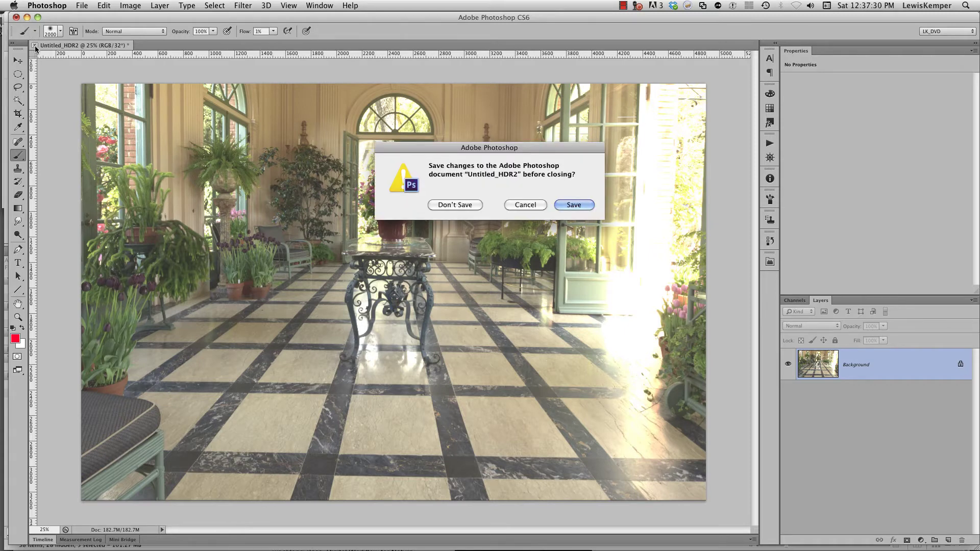
click(440, 204)
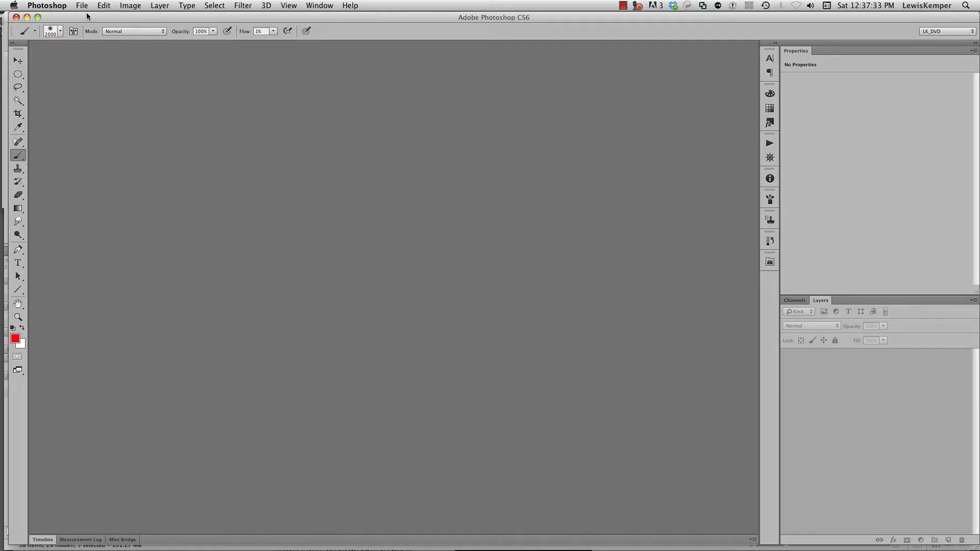
- Allow the firewall prompt and choose PSD_HDR2.tif from trash this with Format set to Camera Raw
click(81, 6)
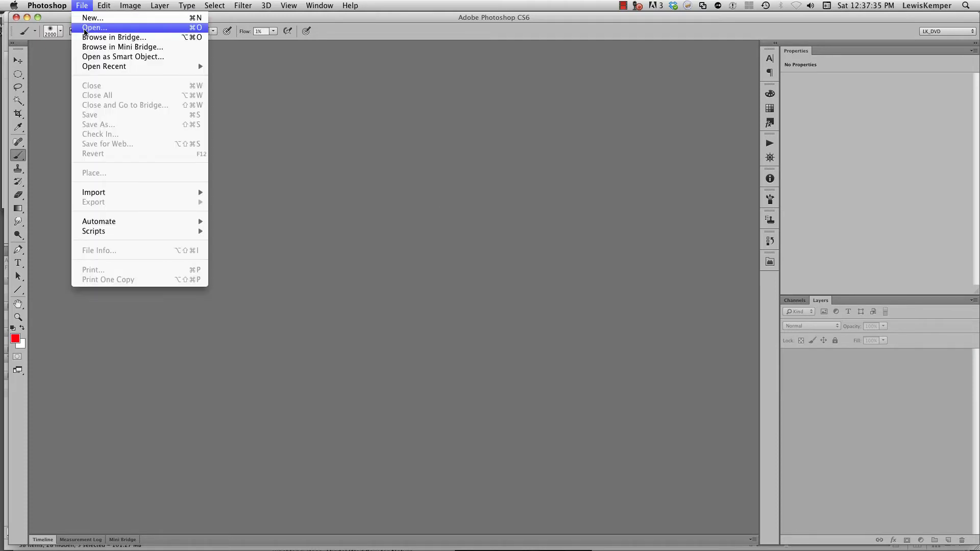
click(84, 28)
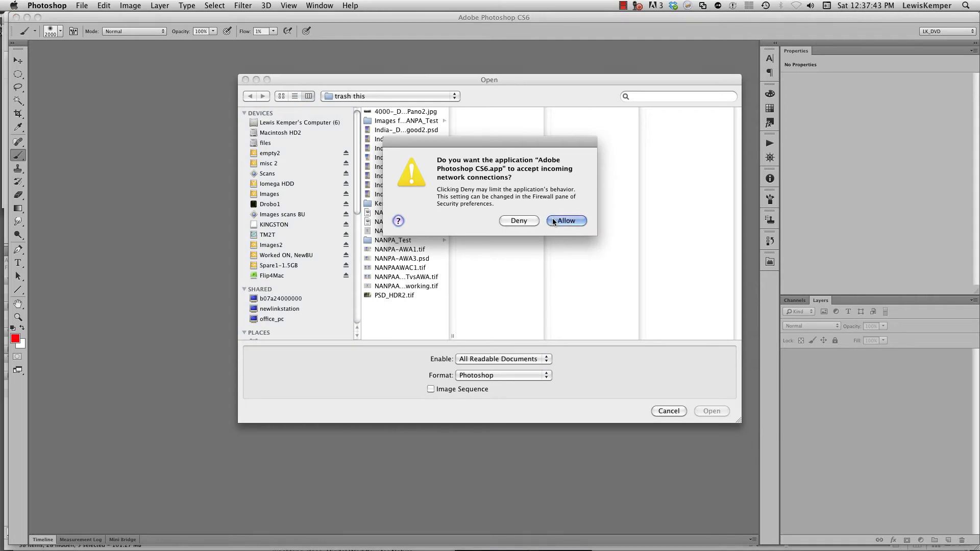
click(554, 222)
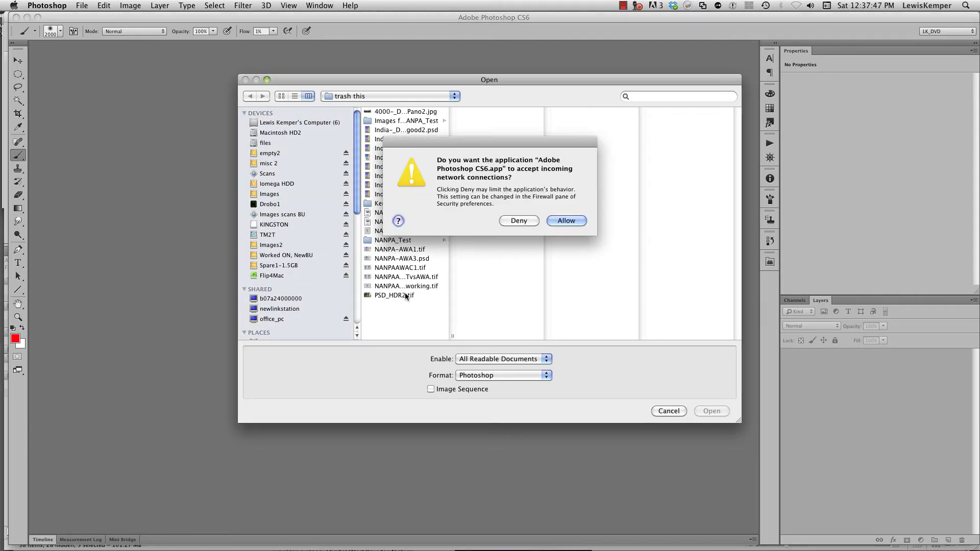
key(Return)
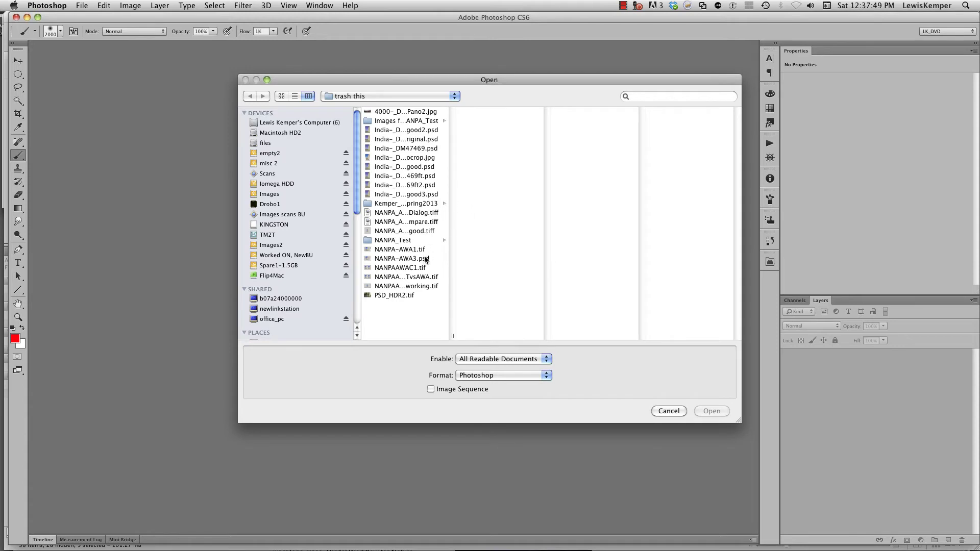
click(393, 295)
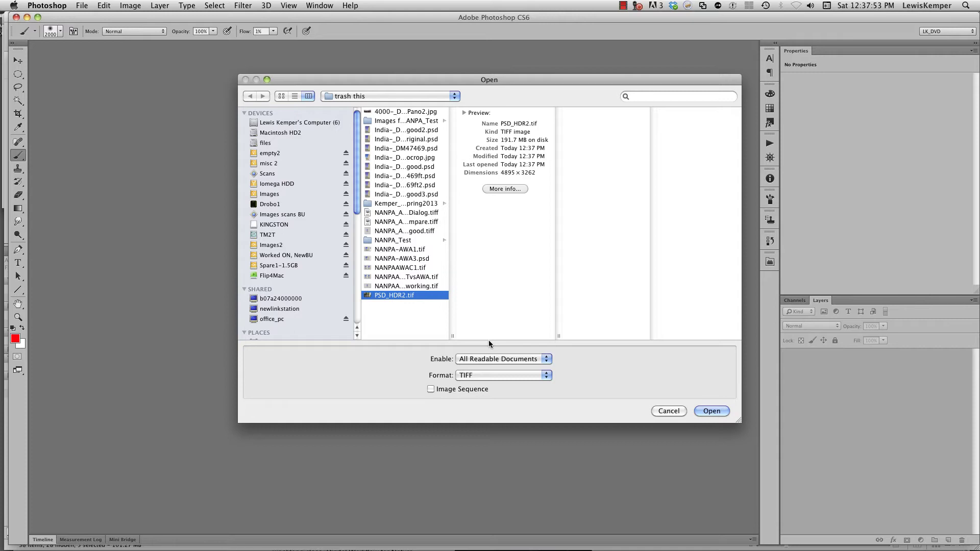
click(518, 375)
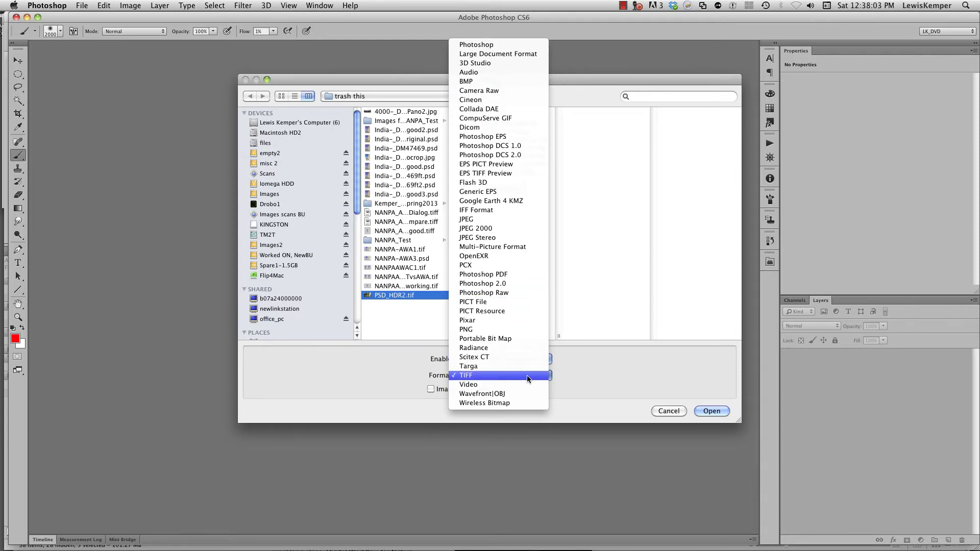
click(521, 91)
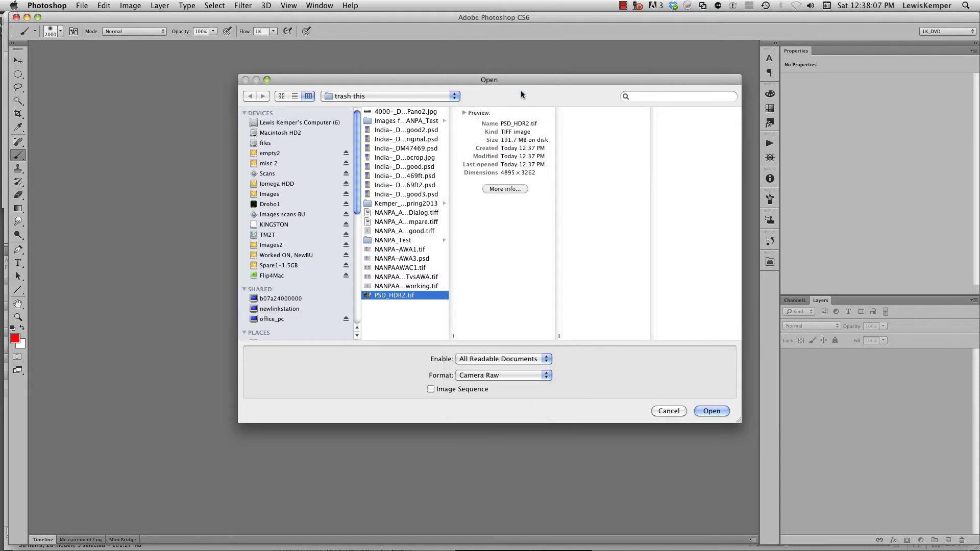
- Open the TIFF in Camera Raw and set Exposure +2.65, Highlights -87, Shadows +59, Whites -64
click(715, 412)
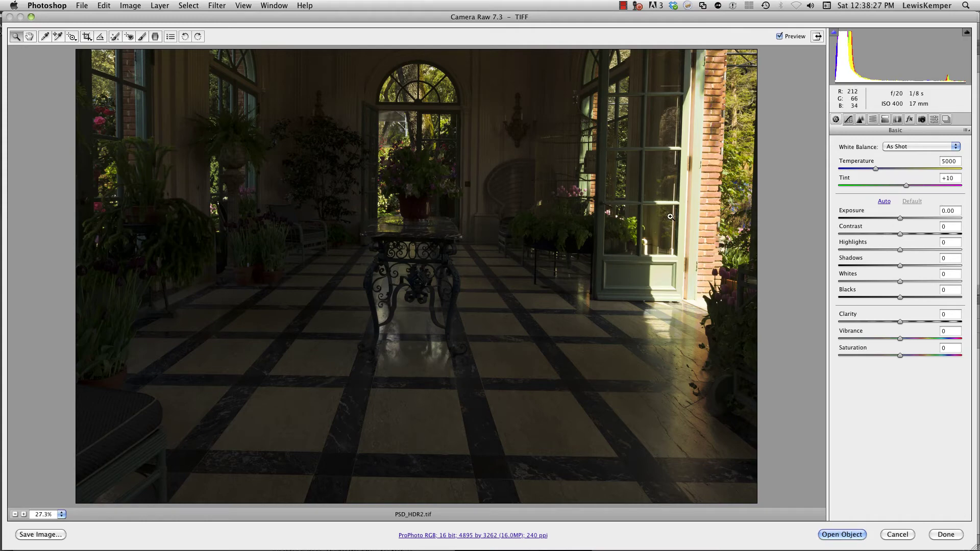
drag(899, 218, 907, 219)
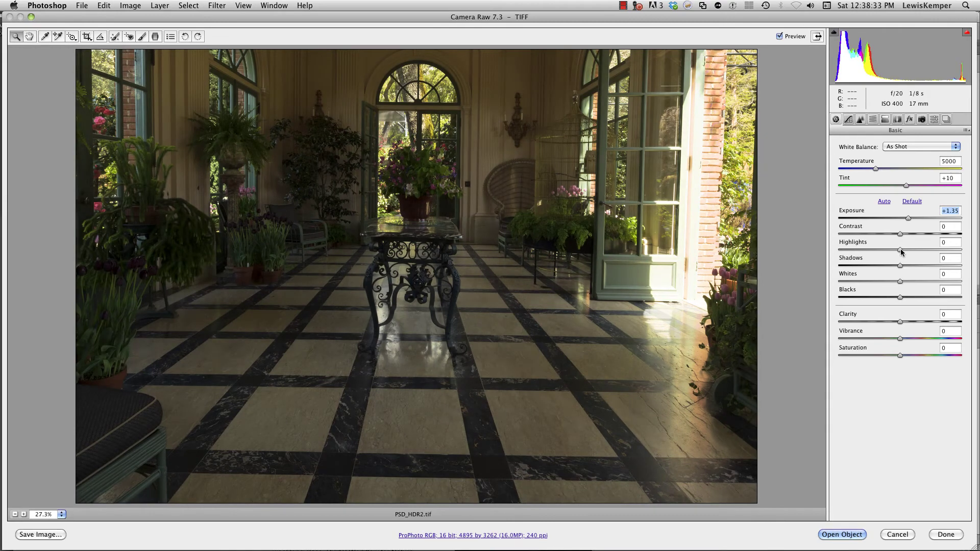
drag(901, 252, 877, 250)
click(908, 218)
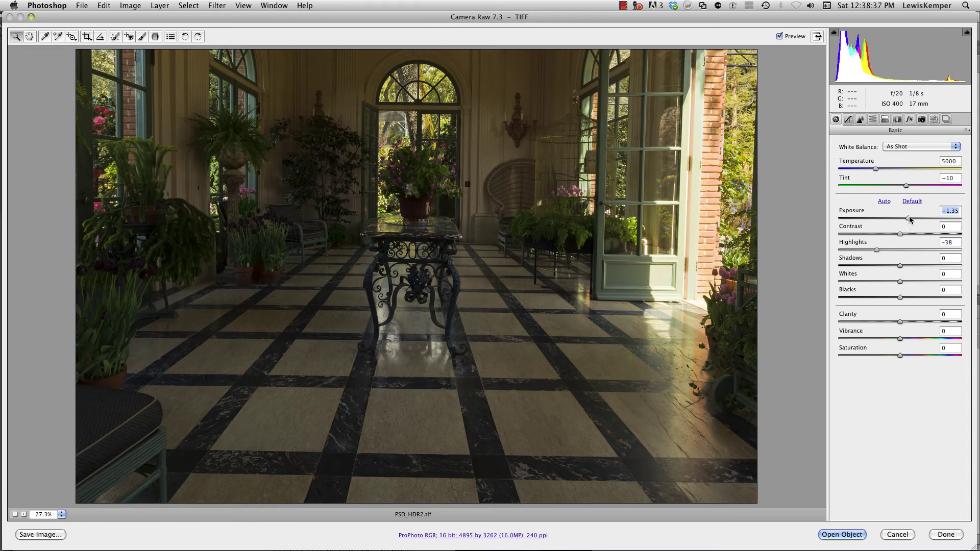
drag(910, 219, 917, 219)
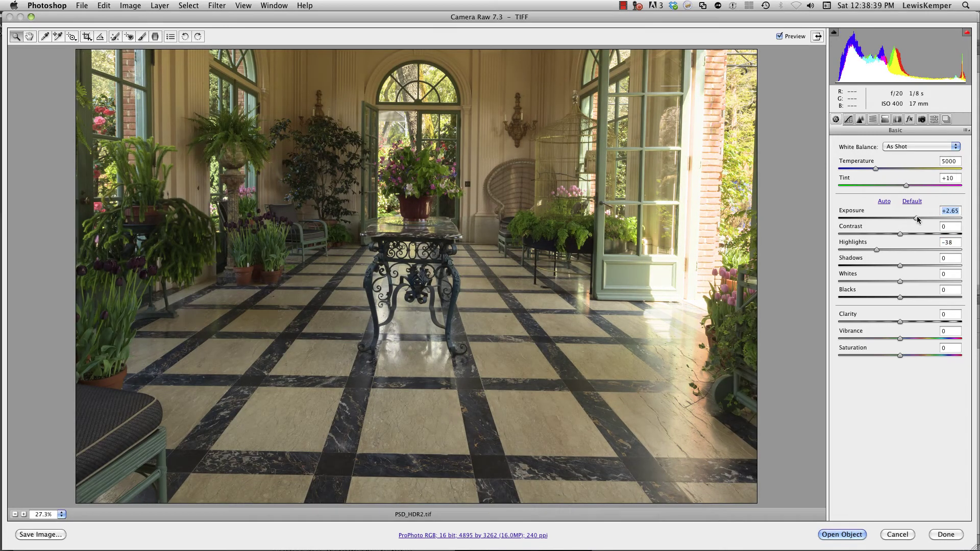
drag(873, 249, 935, 266)
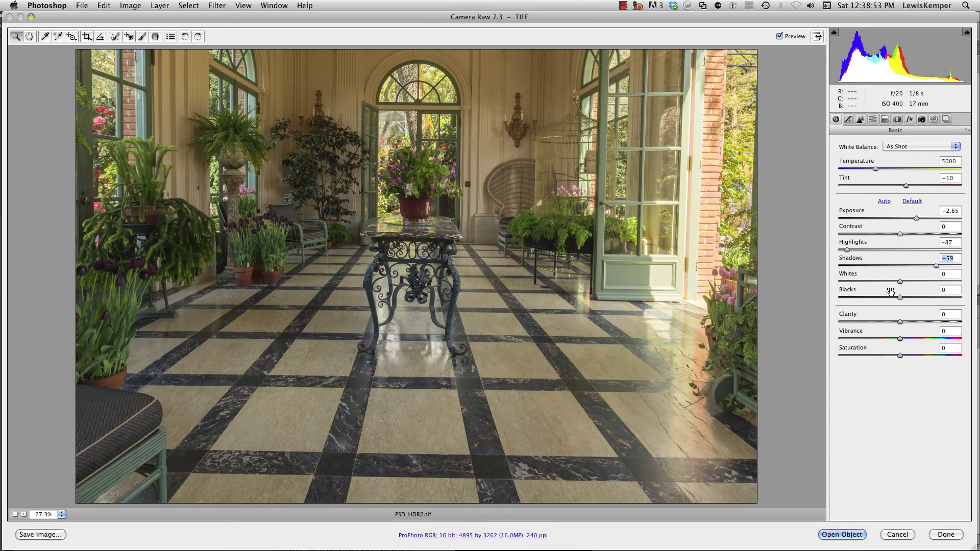
drag(900, 282, 865, 281)
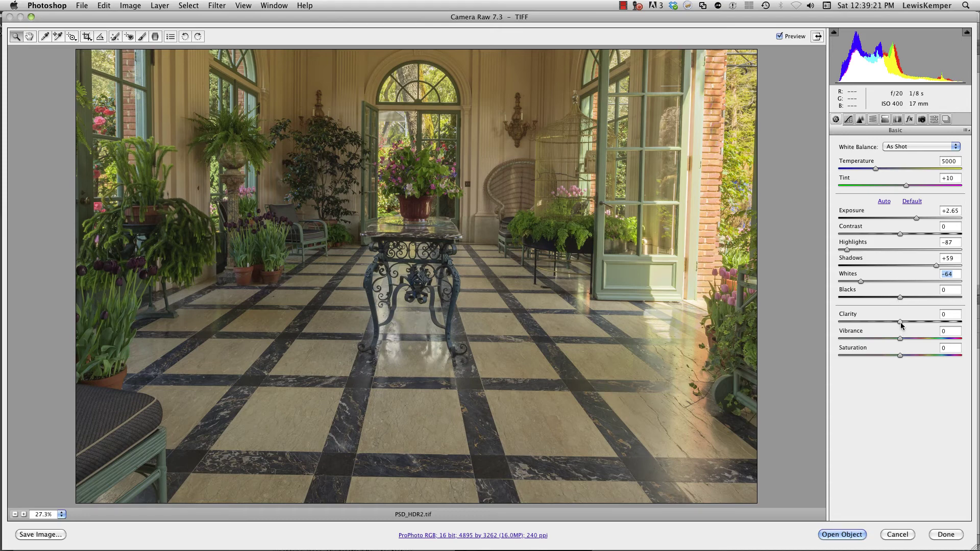
- Set Clarity +31 and Vibrance +15, then ease Exposure back to +2.40
drag(900, 321, 921, 323)
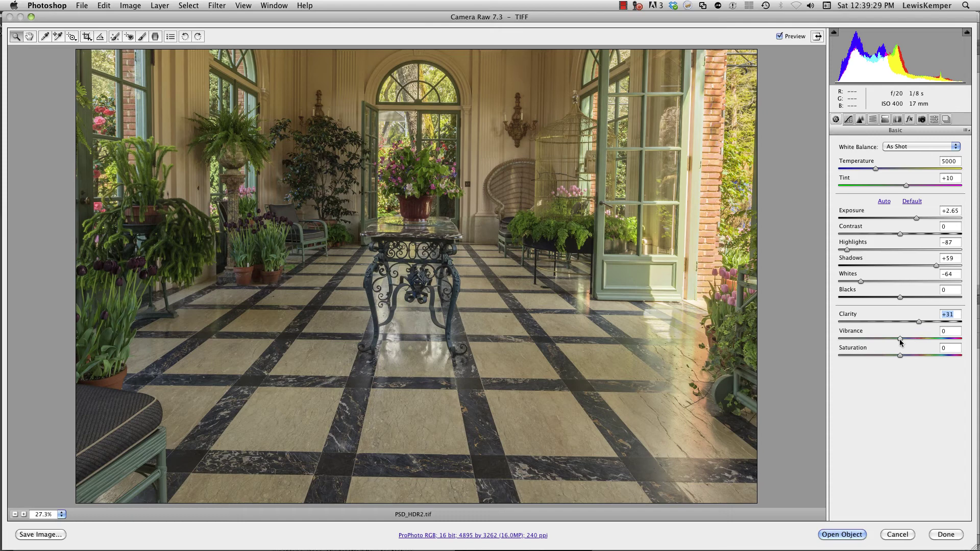
drag(901, 342, 909, 342)
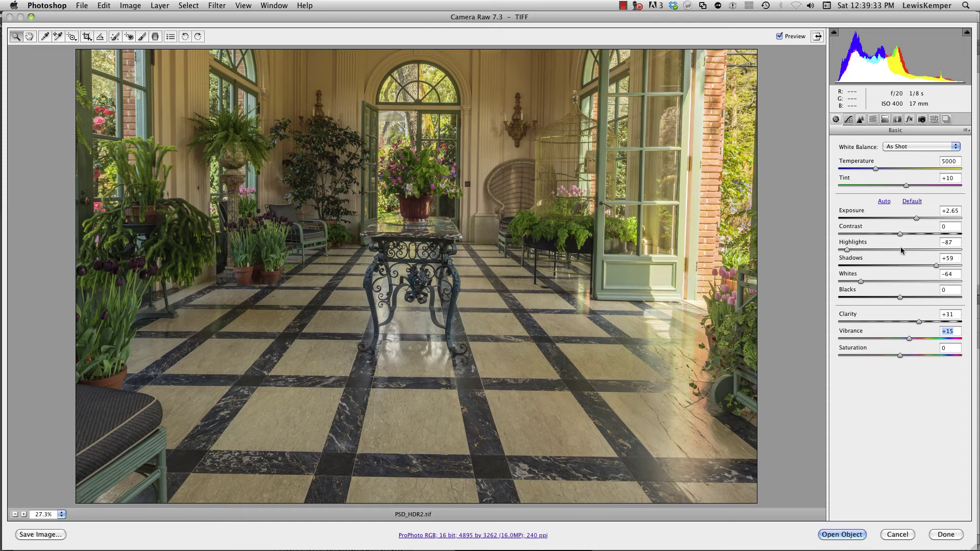
drag(916, 218, 915, 225)
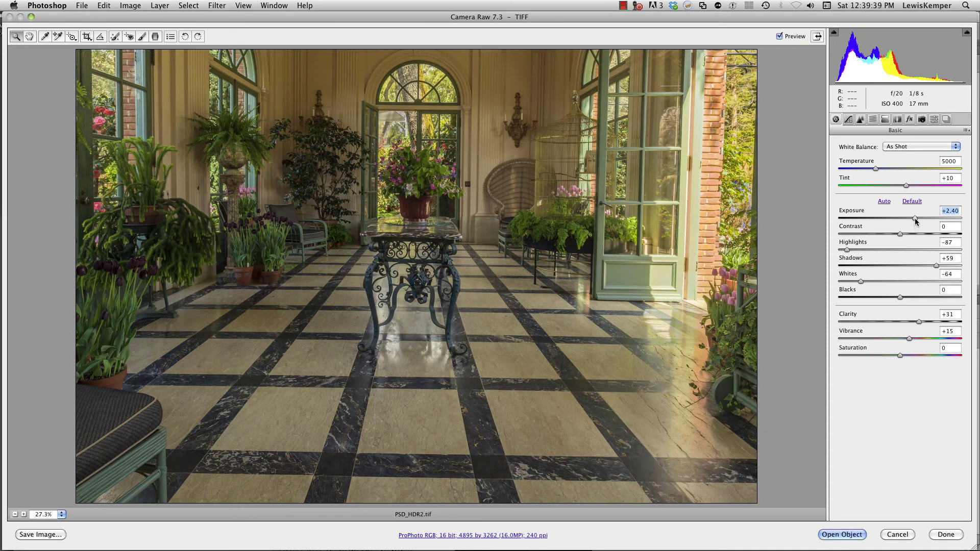
- On the Point tone curve, anchor shadows and highlights and lift the midtone to Input 131, Output 144
click(848, 119)
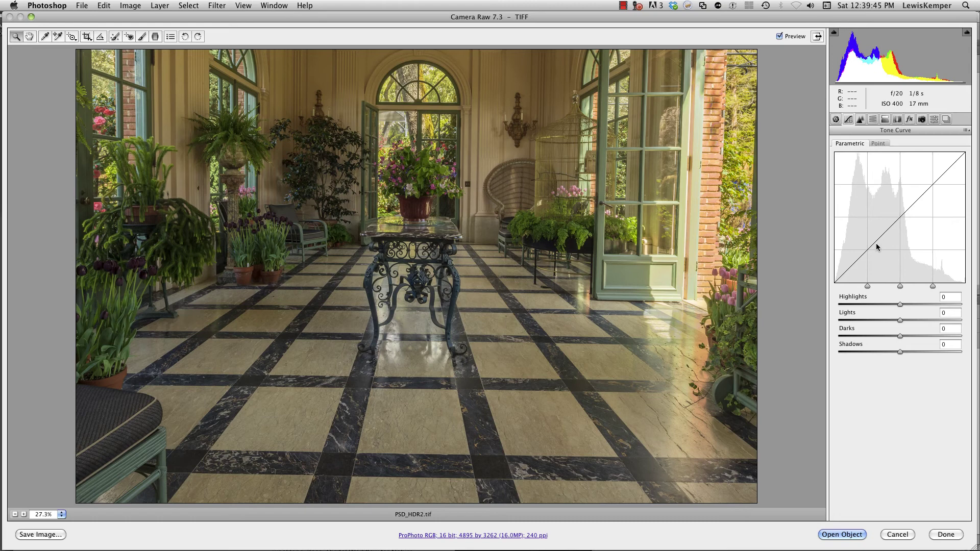
click(878, 144)
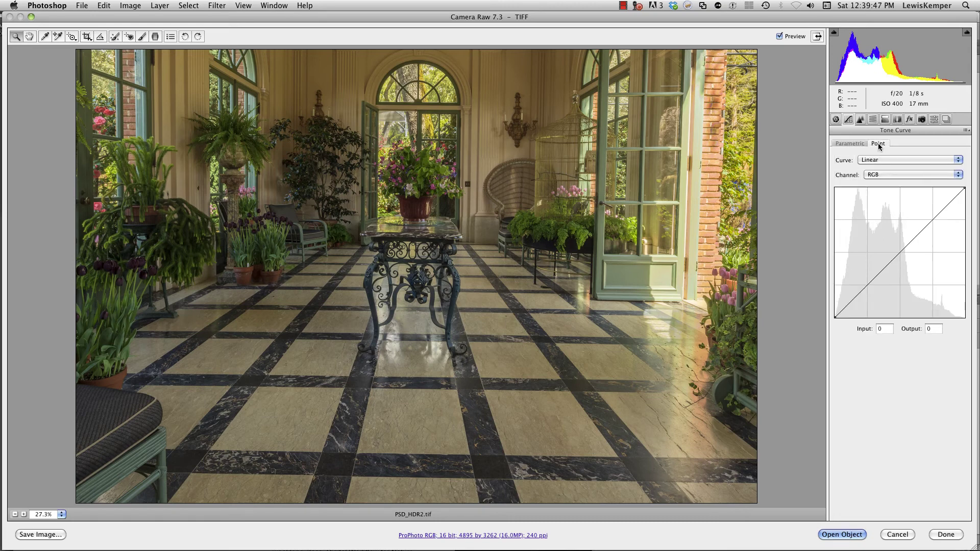
click(857, 294)
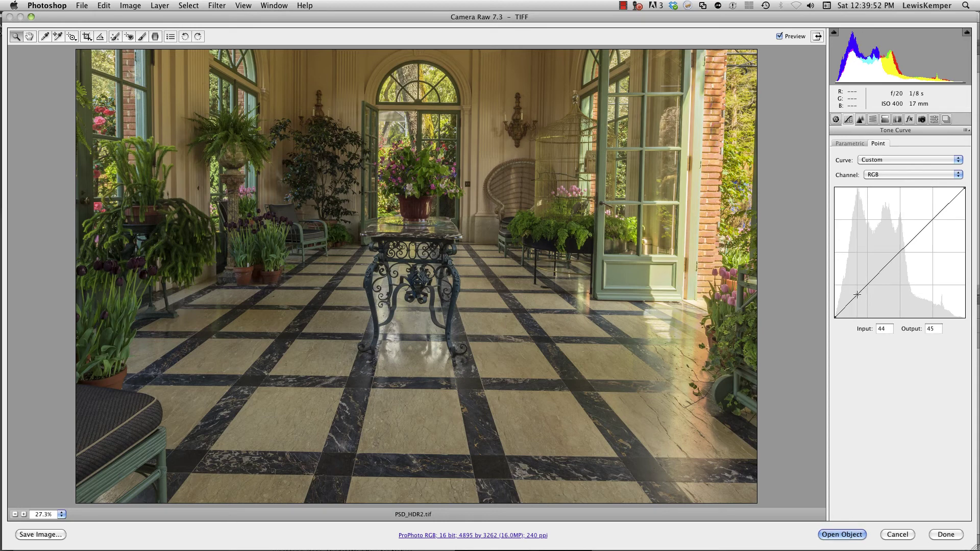
click(932, 220)
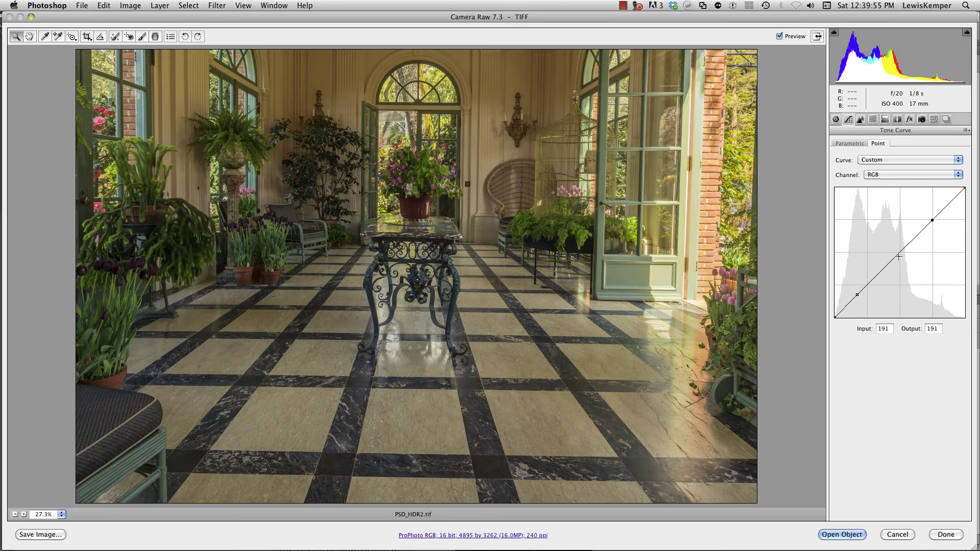
drag(898, 257, 902, 246)
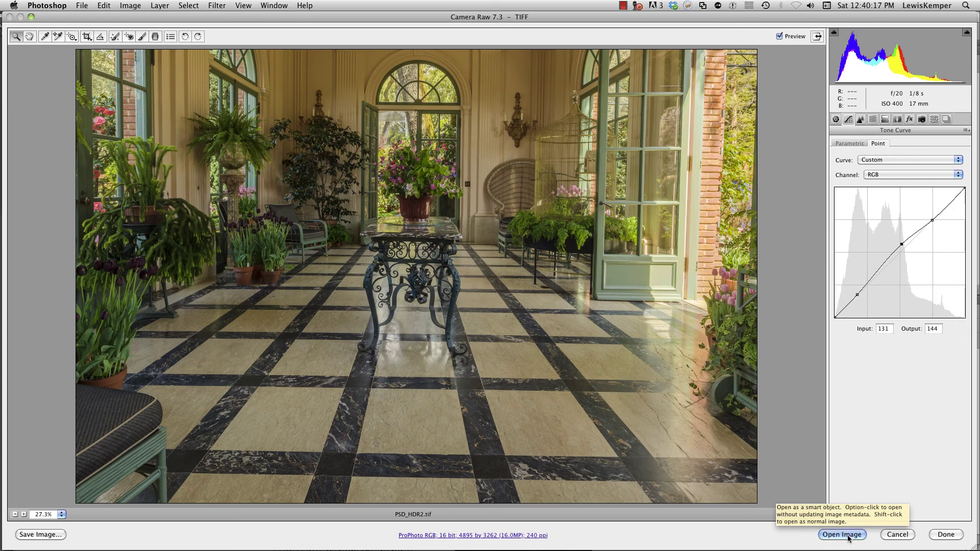
- Open the Camera Raw-toned PSD_HDR2.tif in Photoshop as a 16-bit RGB image, not a Smart Object
key(shift)
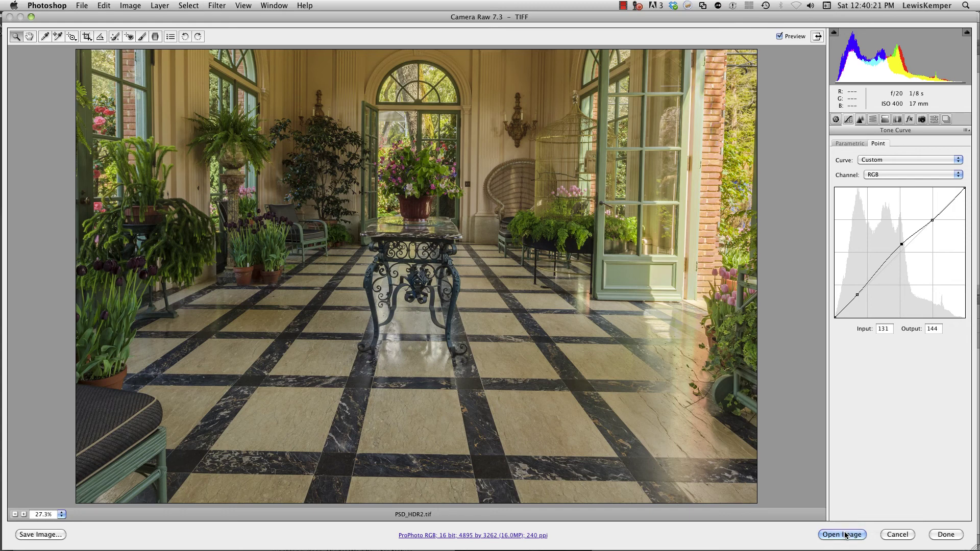
click(843, 534)
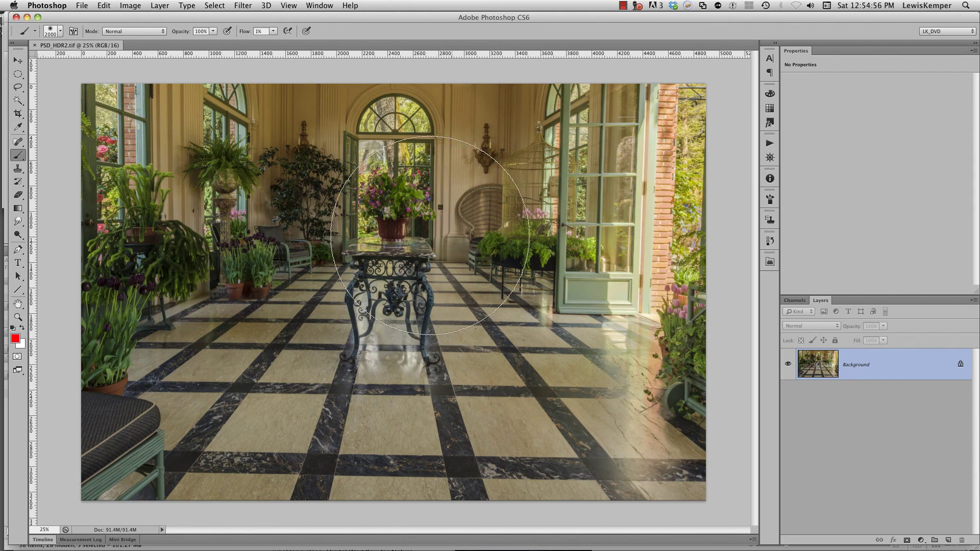
- Switch to Firefox and reveal the Training dropdown in the photography blog's navigation bar
key(super+Tab)
key(super+Tab)
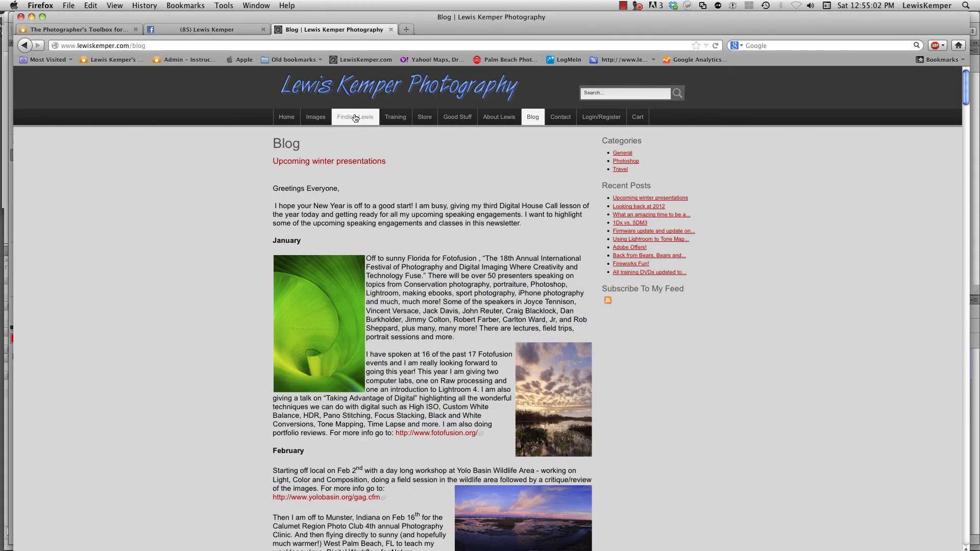
mouse_move(392, 118)
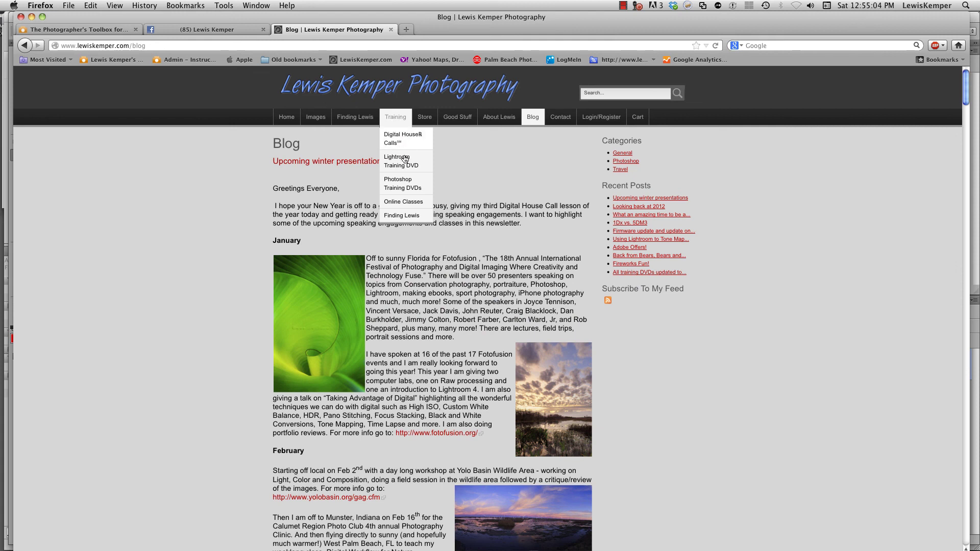